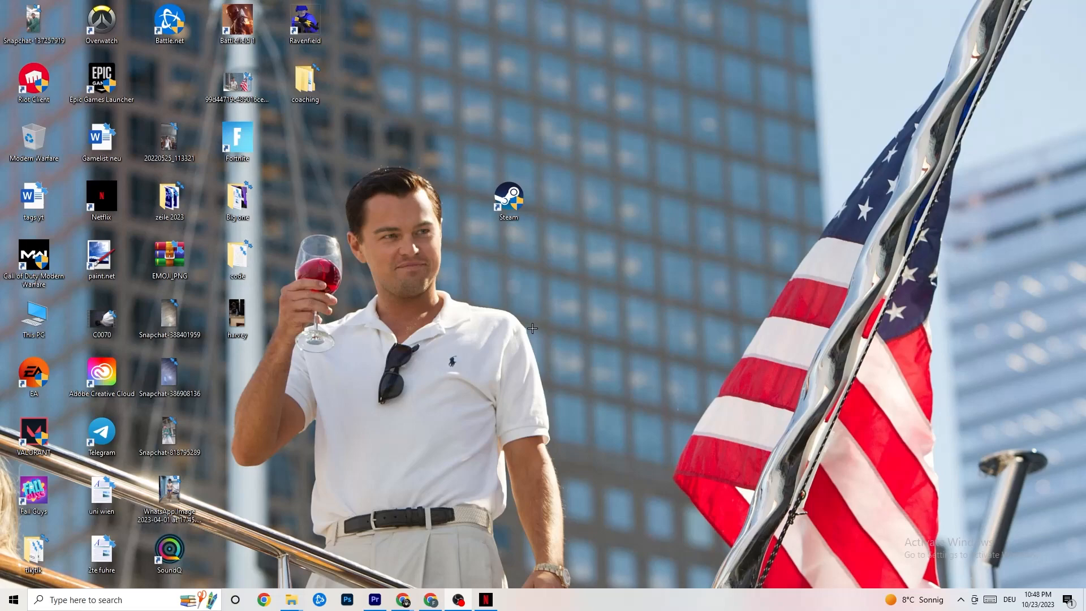
Review the Windows Update and Troubleshoot pages of the Update & Security settings, and minimize Settings.
left_click(6, 604)
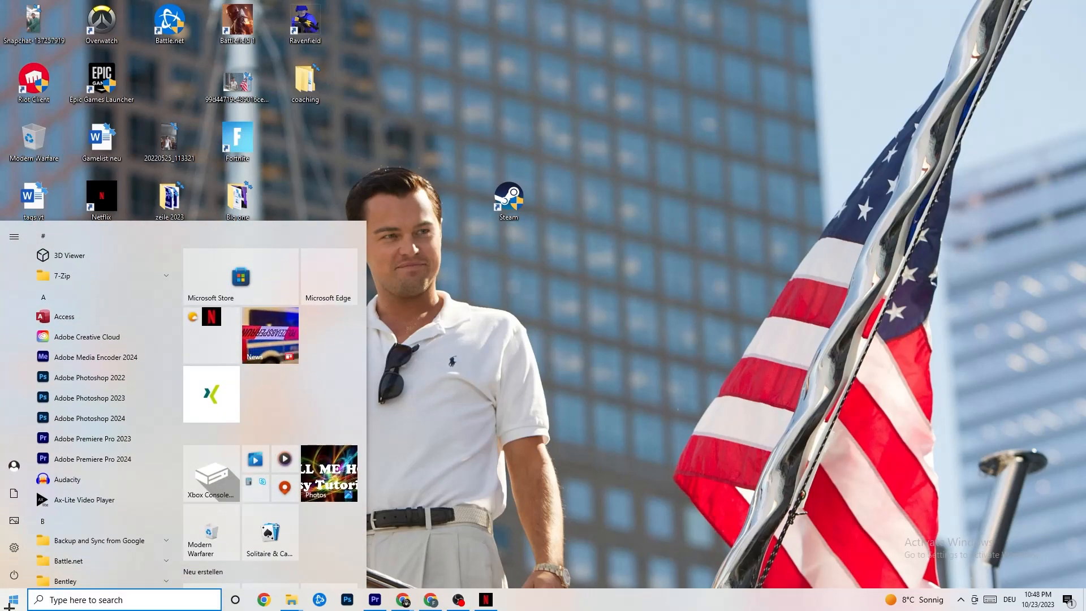
left_click(15, 547)
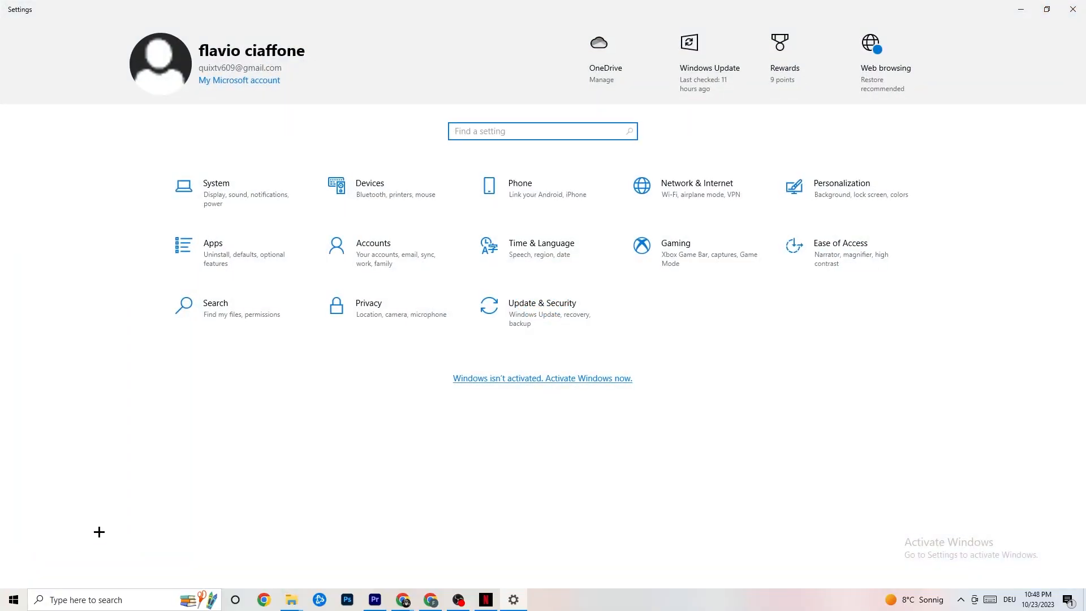
left_click(524, 326)
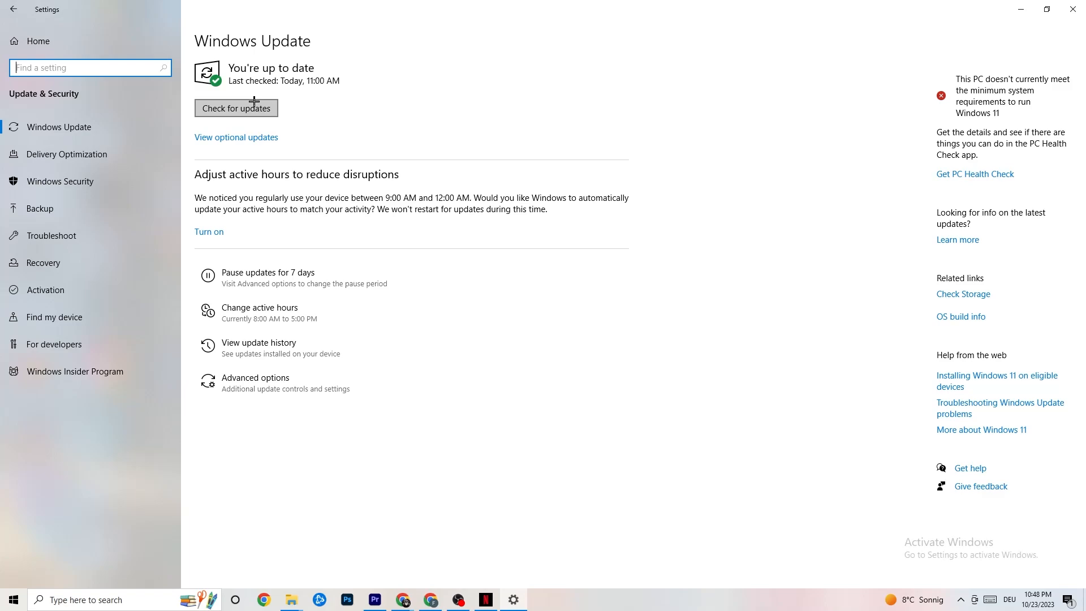
left_click(338, 77)
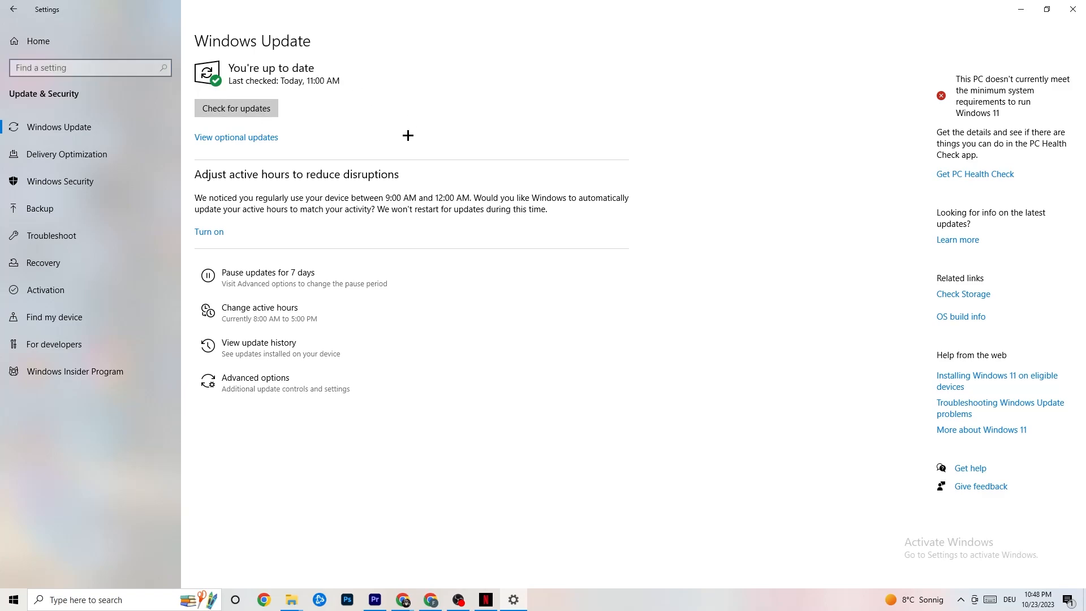
left_click(65, 235)
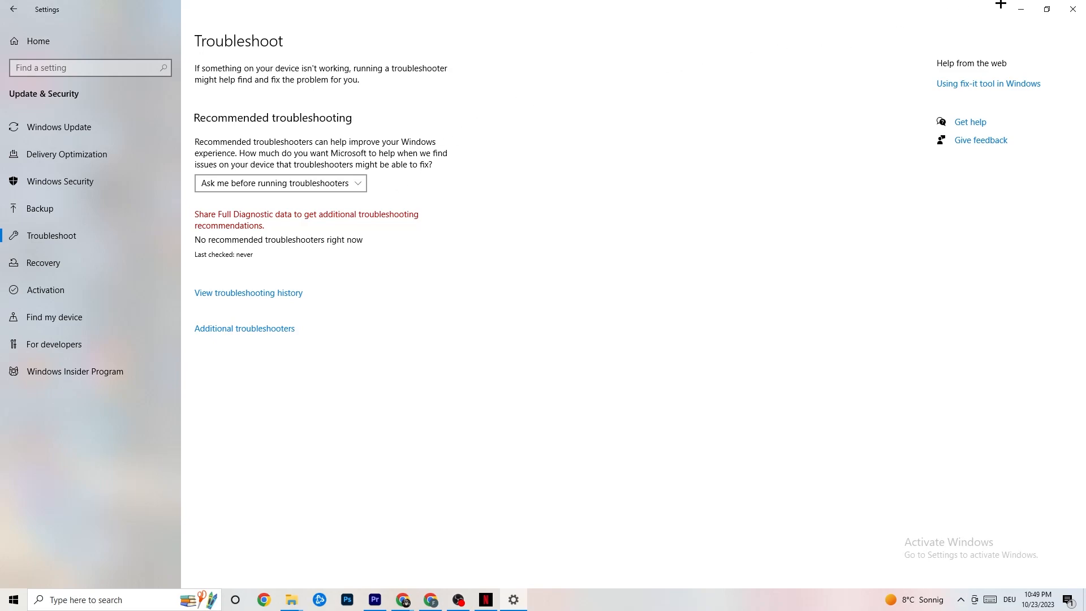
left_click(1021, 8)
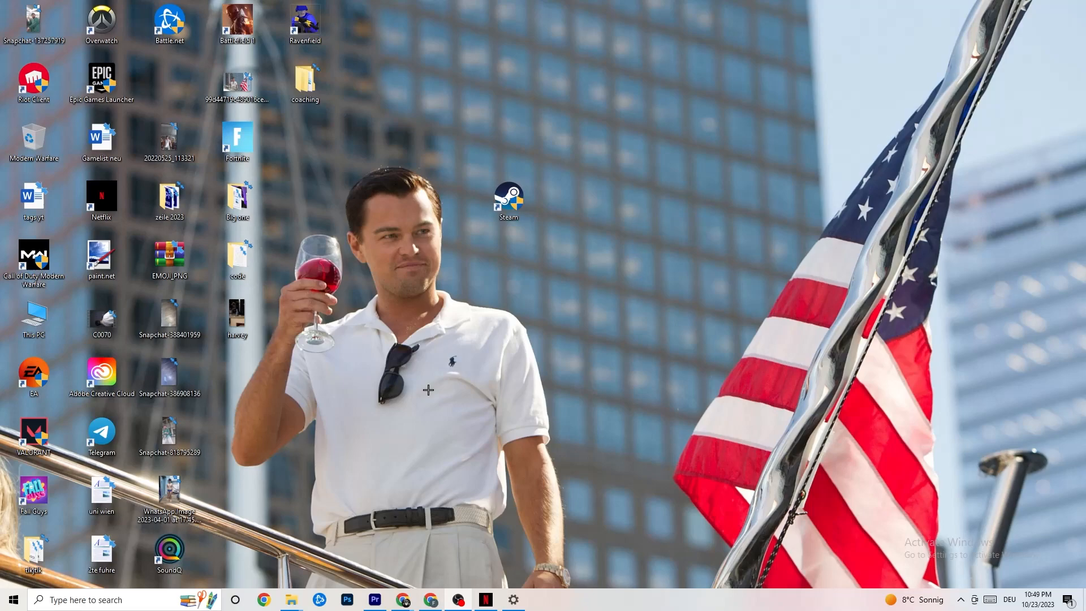
left_click_drag(505, 202, 539, 257)
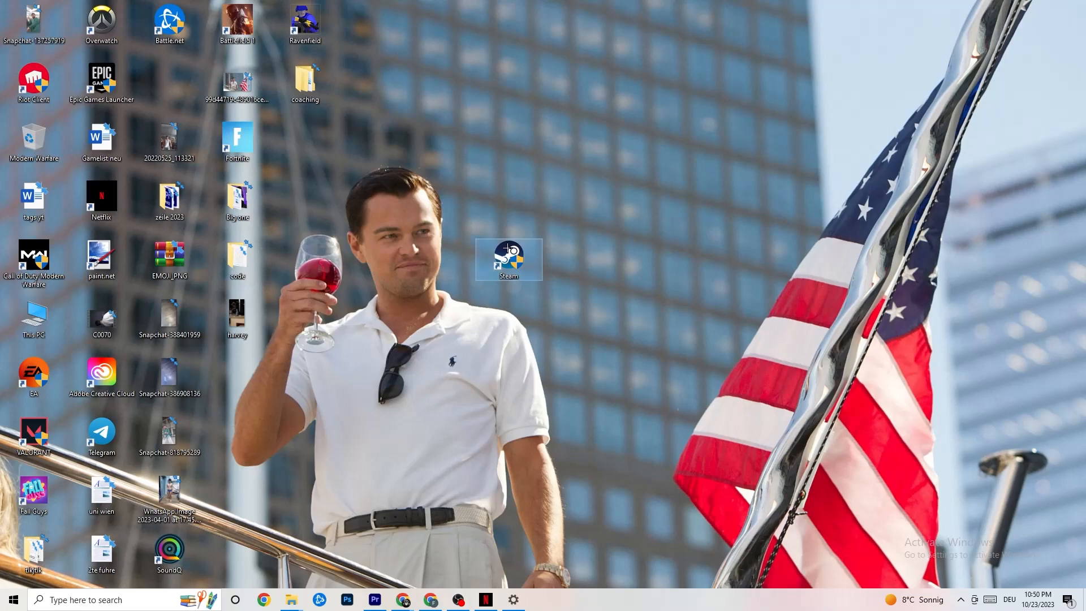
right_click(513, 256)
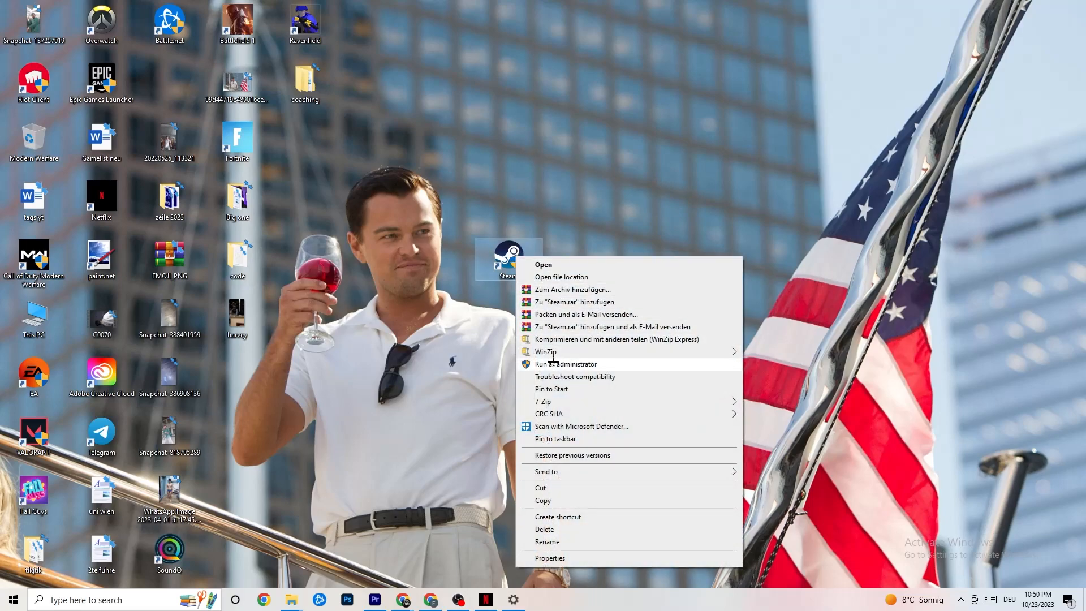
left_click(417, 342)
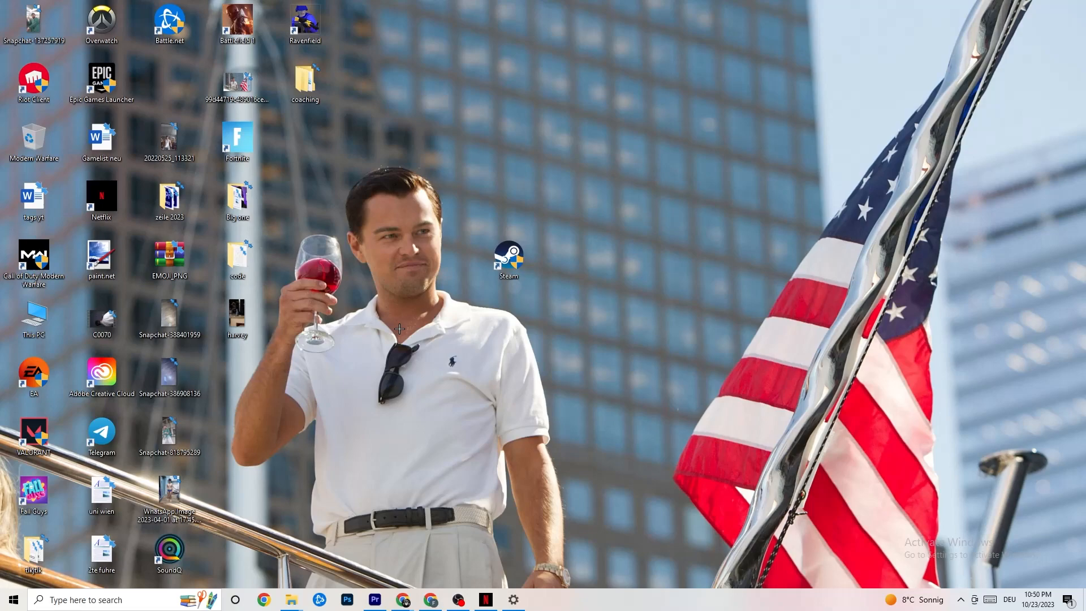
left_click_drag(520, 267, 499, 194)
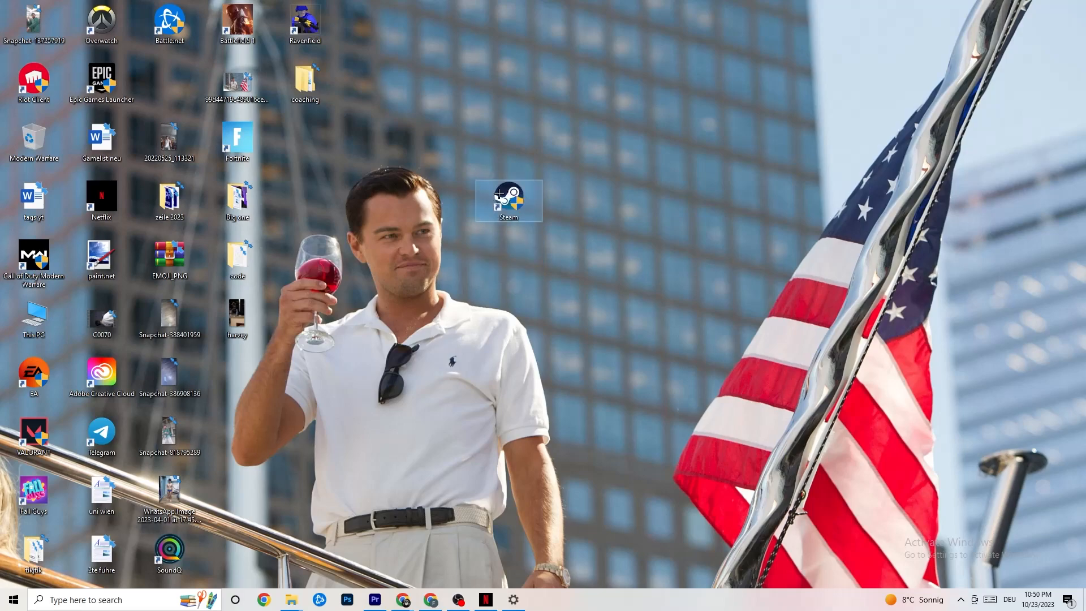
Set the Steam desktop shortcut to run in compatibility mode for Windows 8 and confirm its properties.
right_click(499, 194)
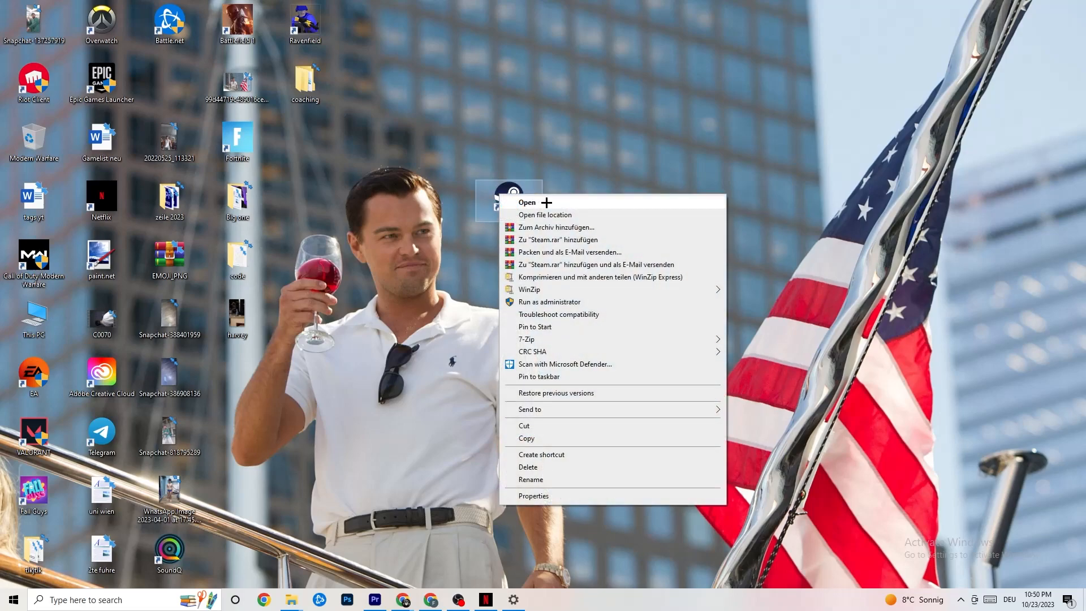
left_click(543, 499)
left_click_drag(584, 203, 535, 112)
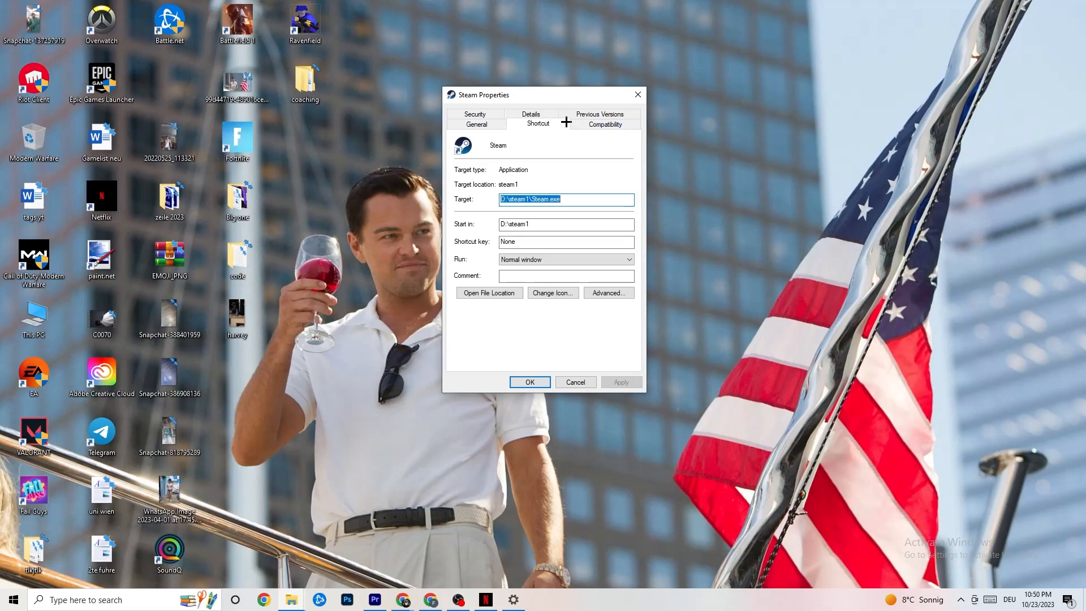
left_click(601, 124)
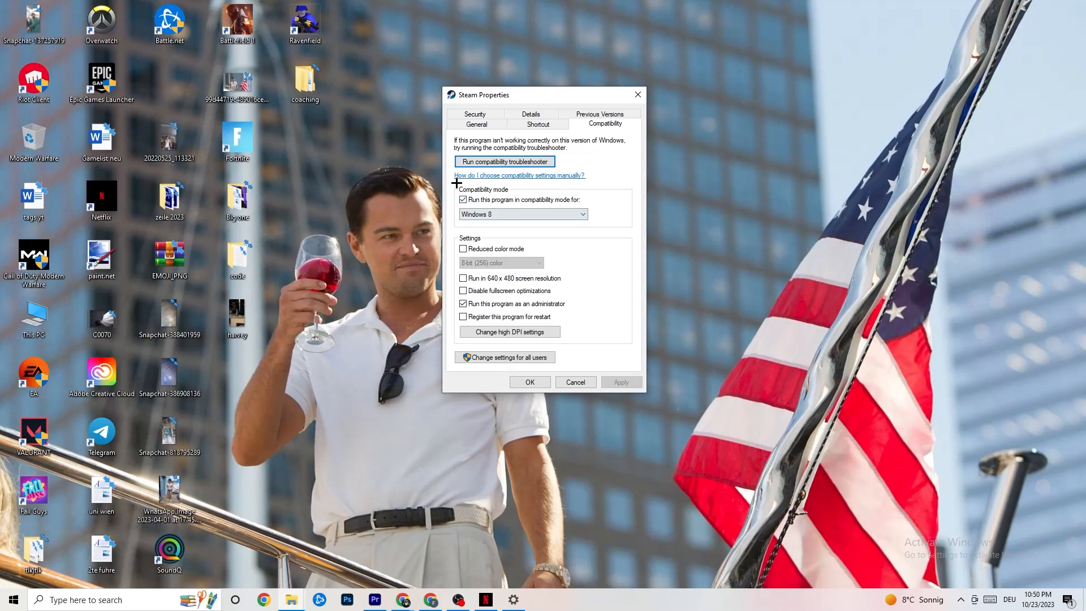
left_click(463, 199)
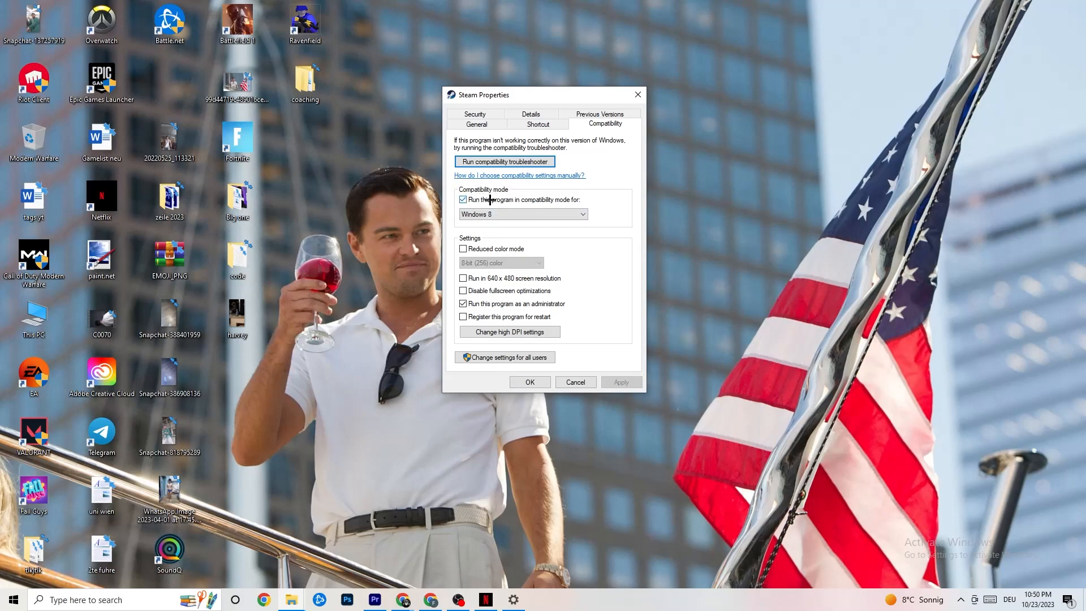
left_click(550, 210)
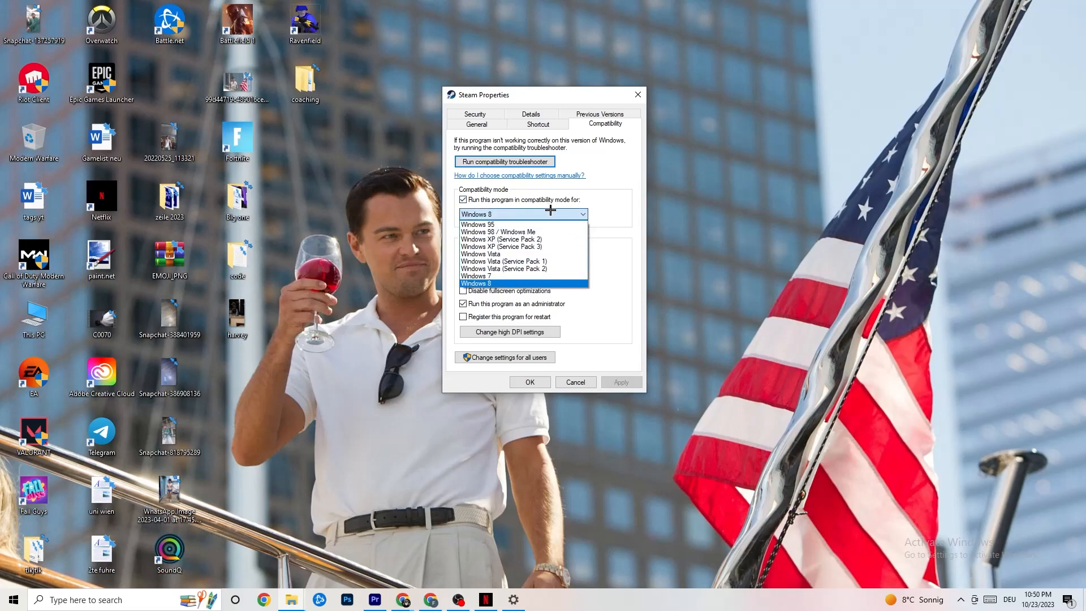
left_click(559, 283)
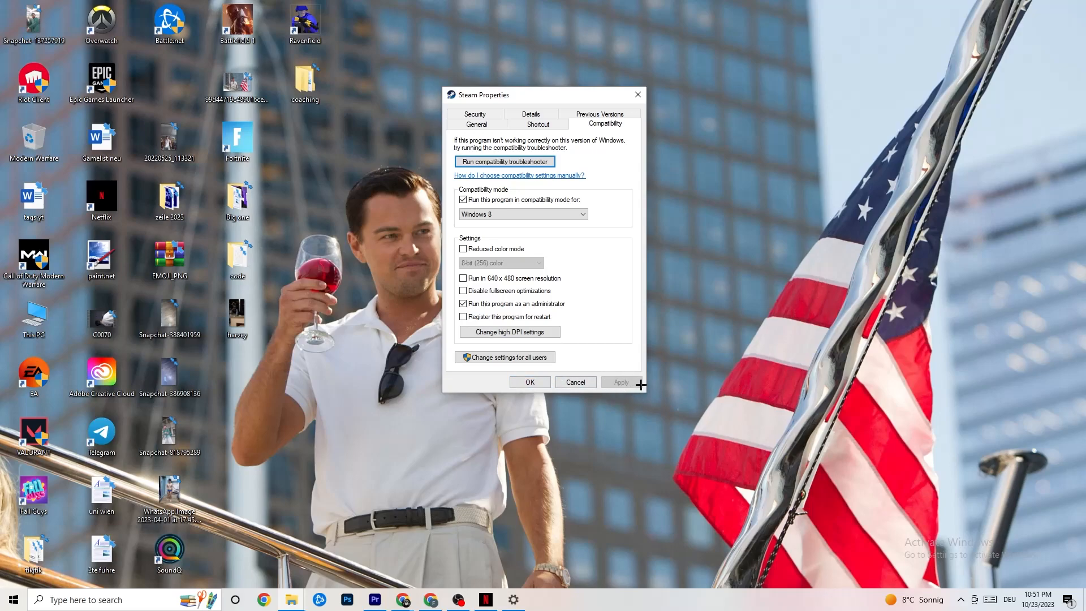
left_click(532, 383)
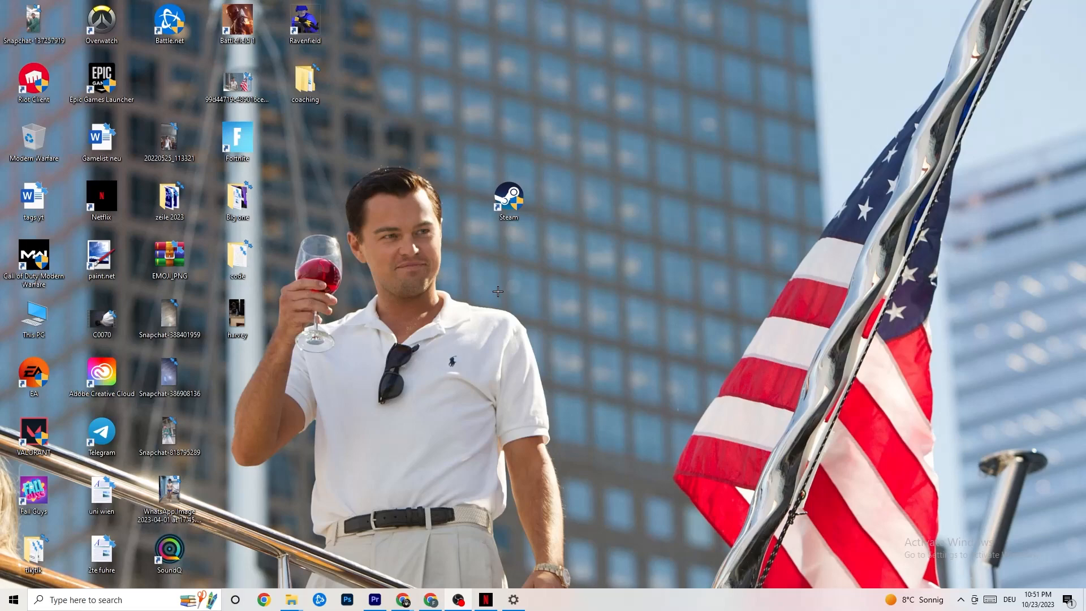
right_click(489, 202)
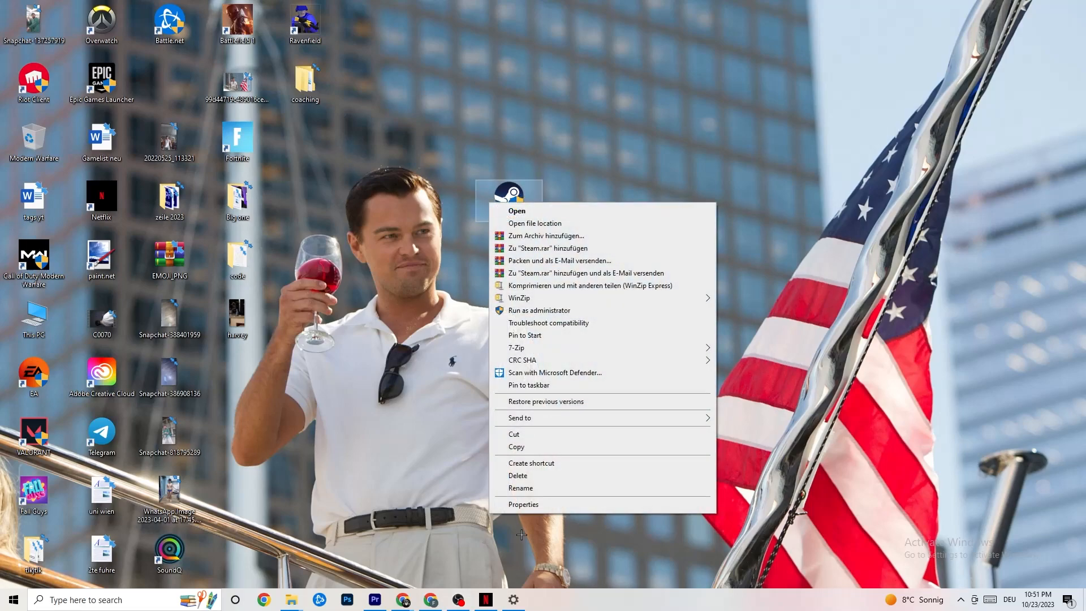
left_click(398, 251)
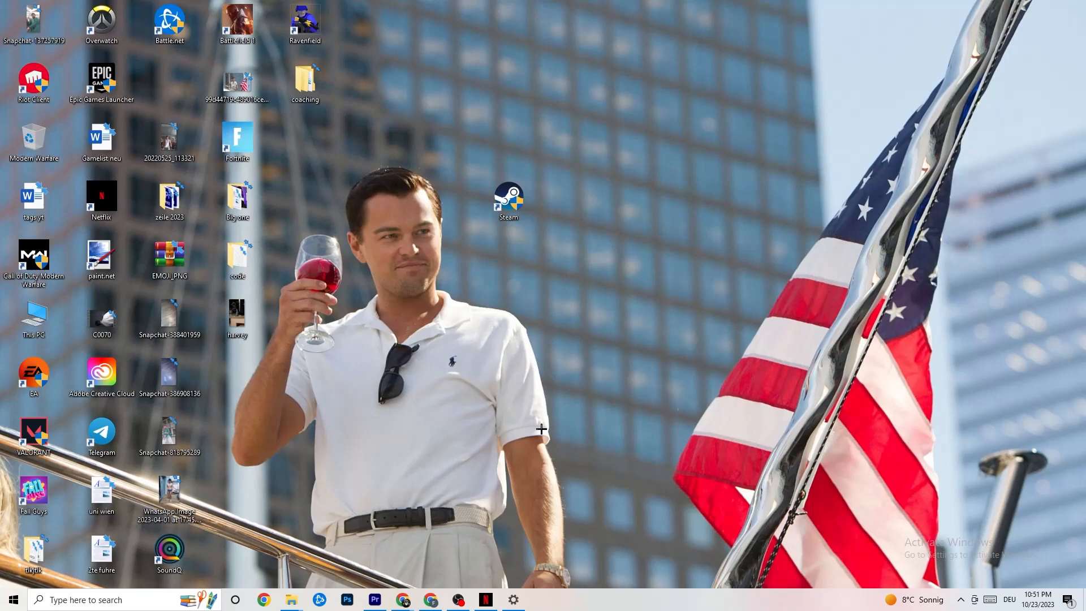
Return to Settings and check the scaling options for text and apps in the System display settings.
left_click(13, 599)
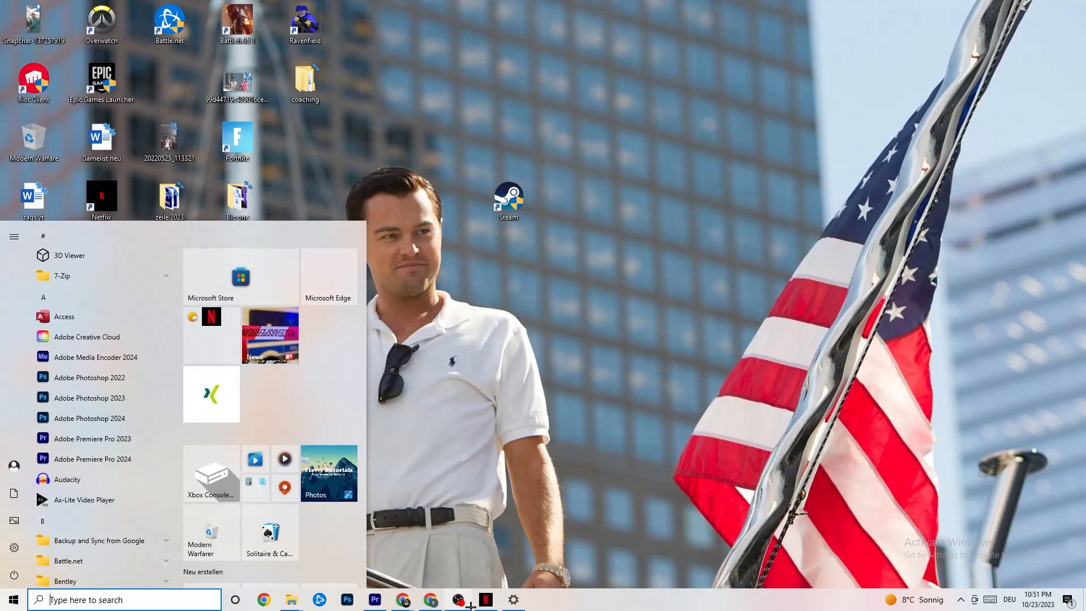
left_click(513, 599)
left_click(4, 10)
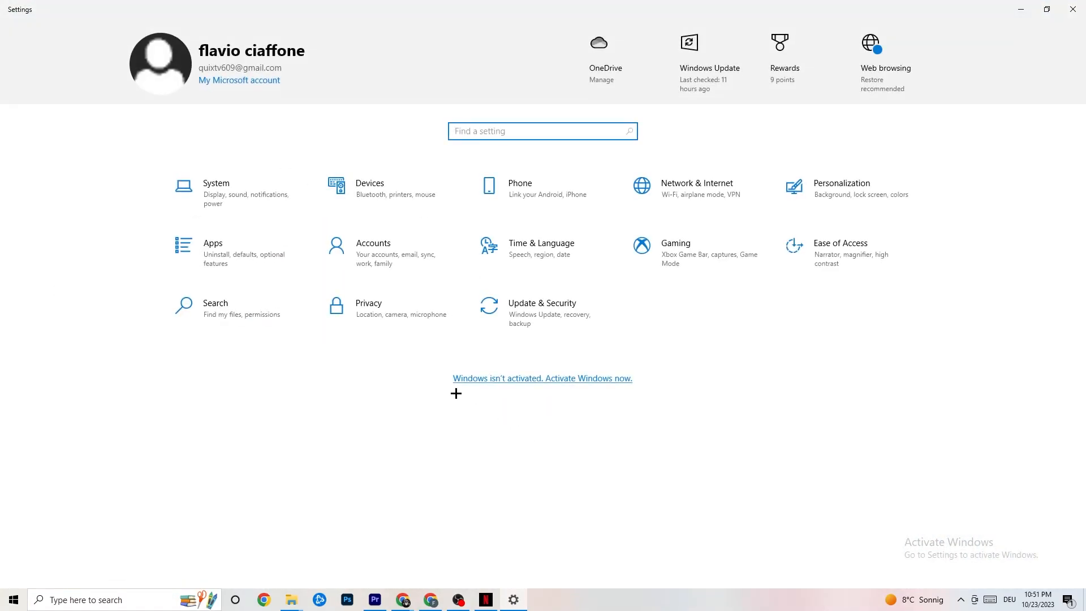
left_click(257, 210)
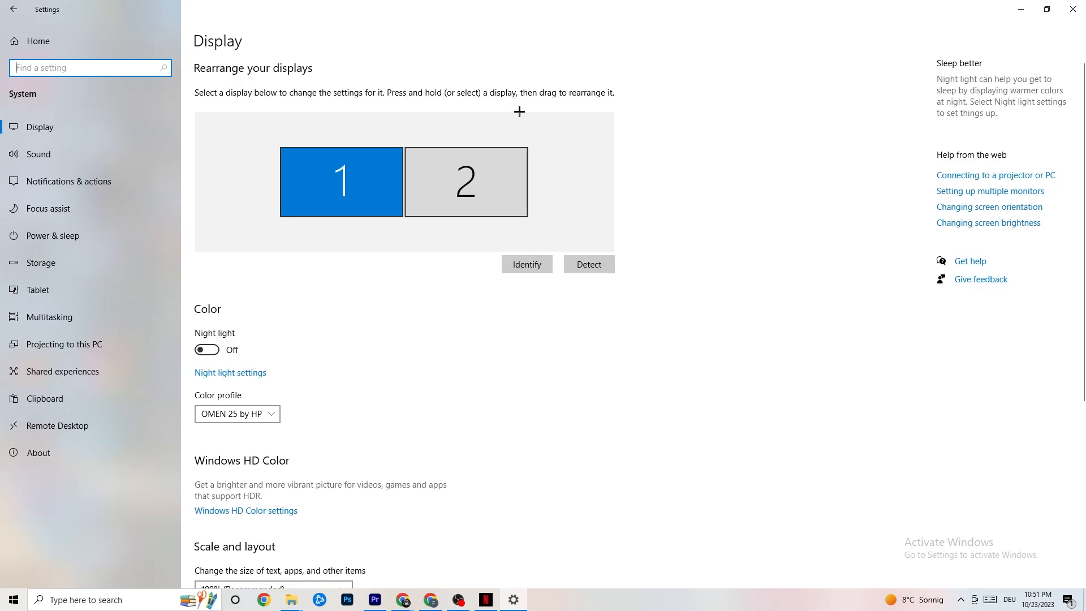
scroll(310, 215, "down", 5)
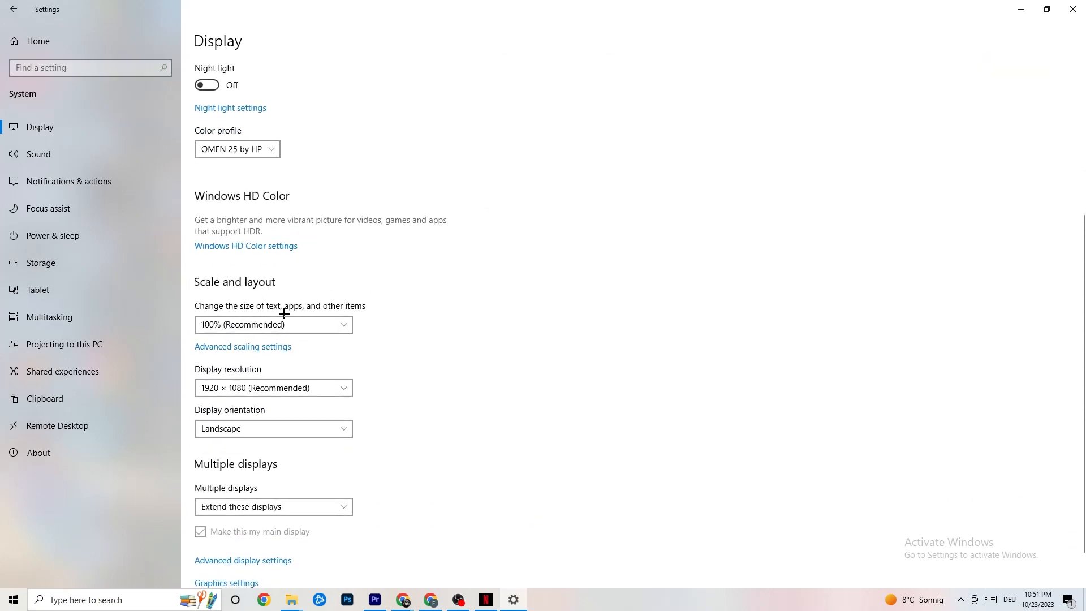
left_click(332, 318)
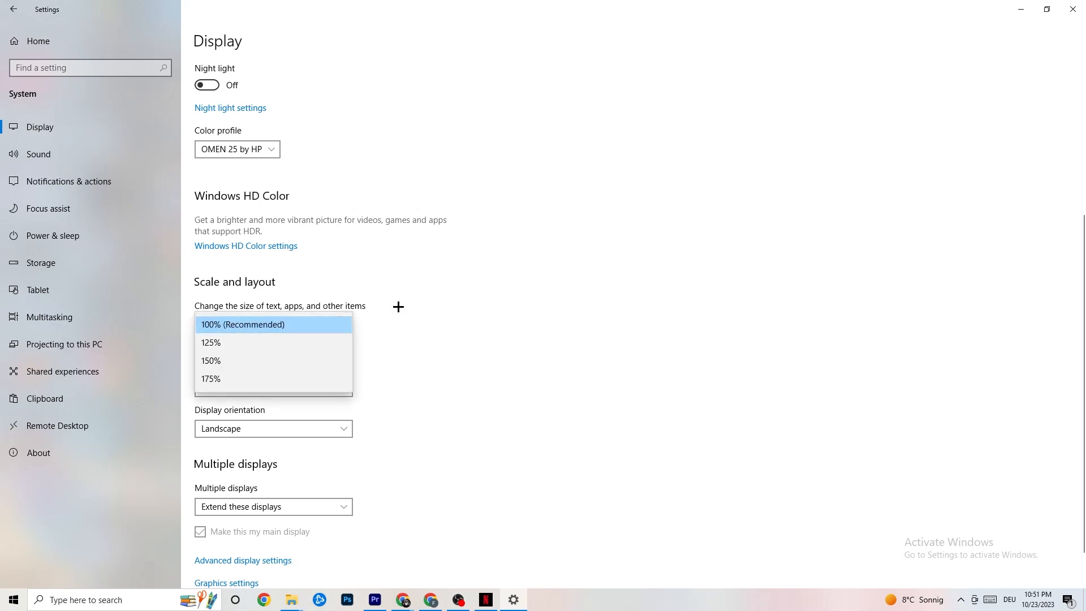
left_click(493, 277)
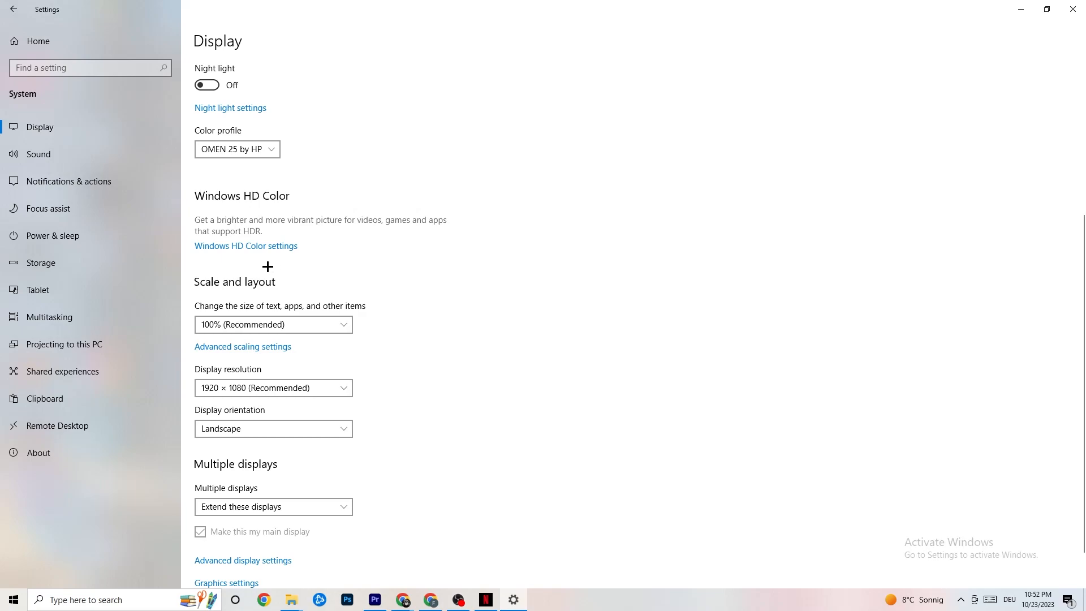
Review the available power plans through the additional power settings of Power & sleep, and close the Power Options window.
left_click(72, 233)
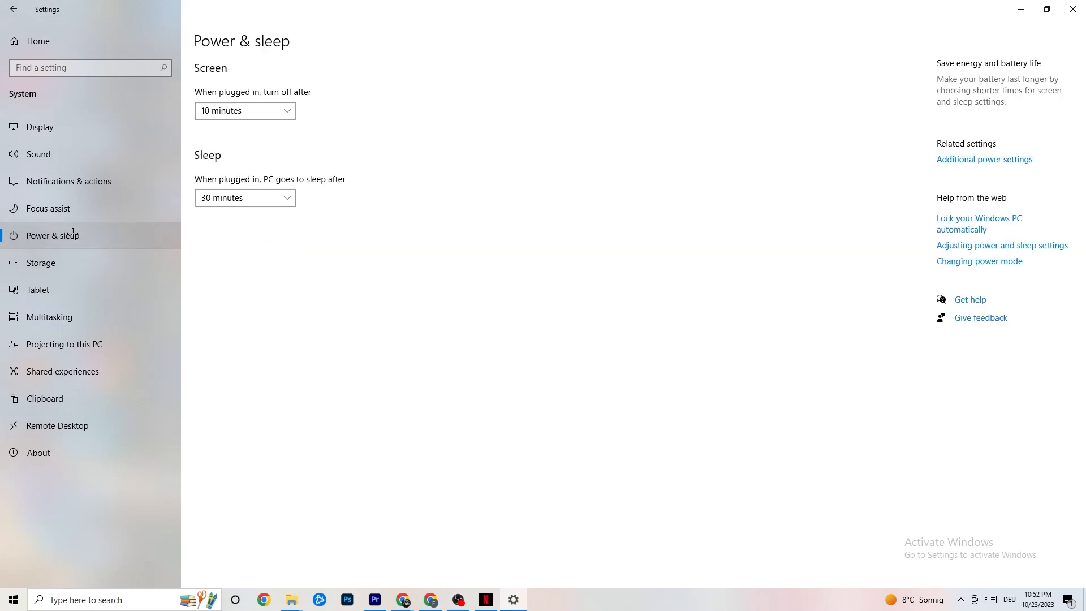
left_click(994, 160)
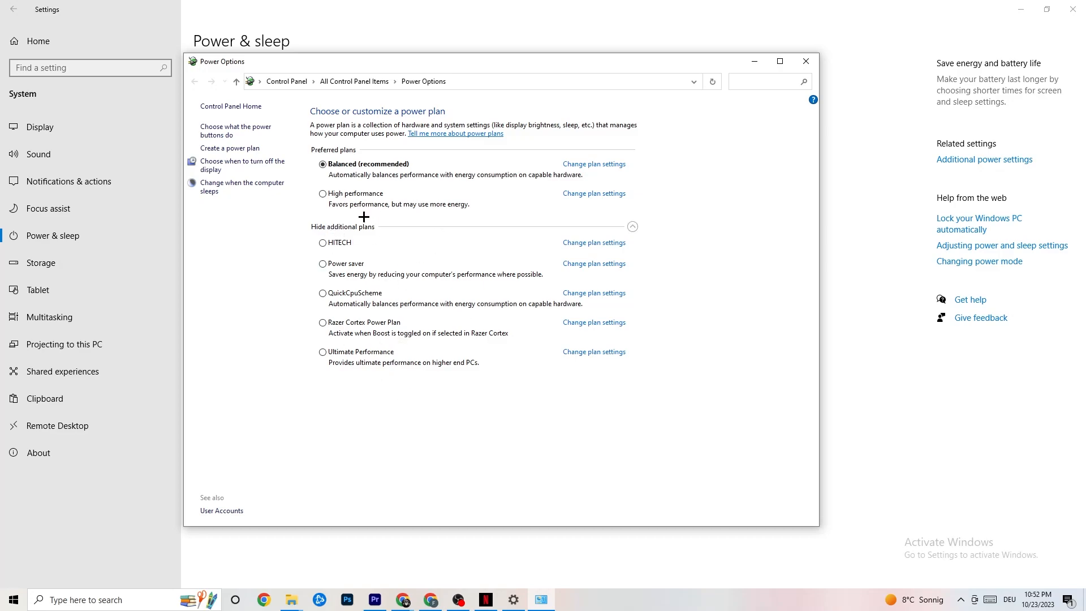
left_click(803, 64)
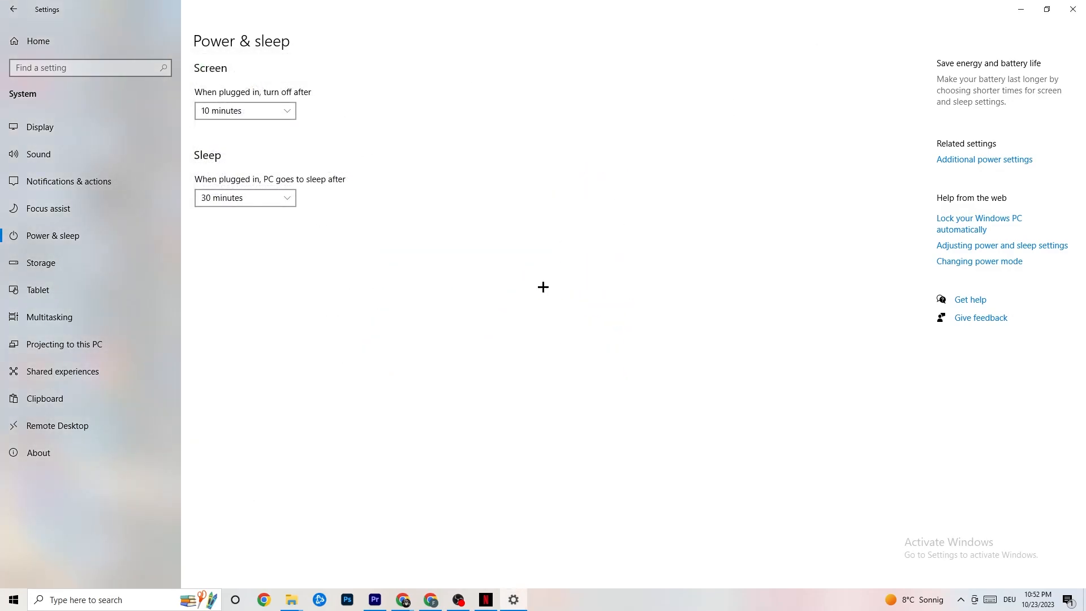
Examine the Storage Sense configuration, checking the run frequency and the recycle bin deletion period, and return to Storage.
left_click(96, 262)
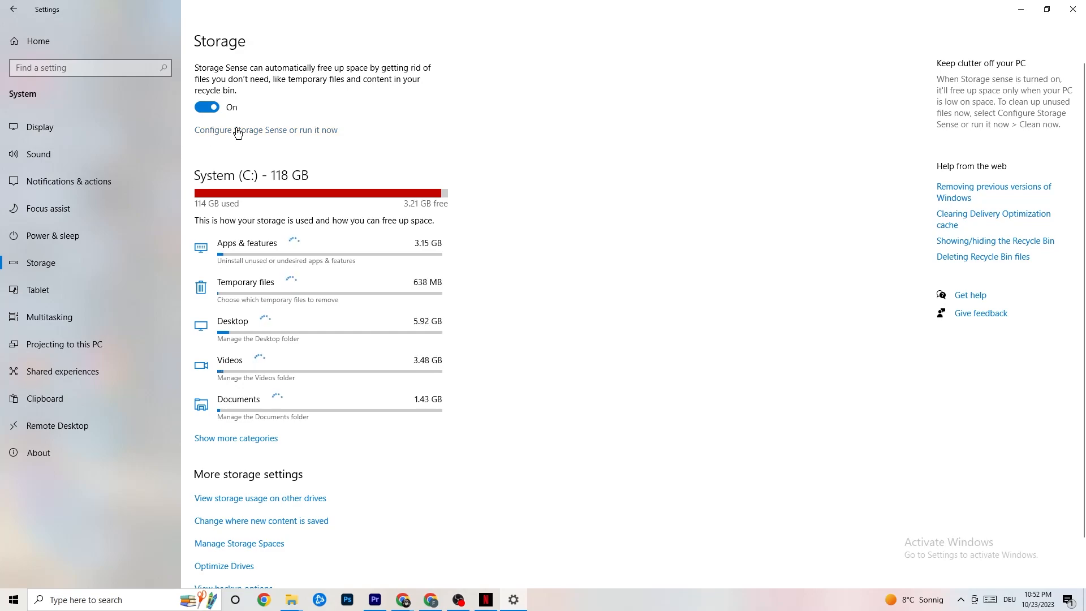
left_click(304, 131)
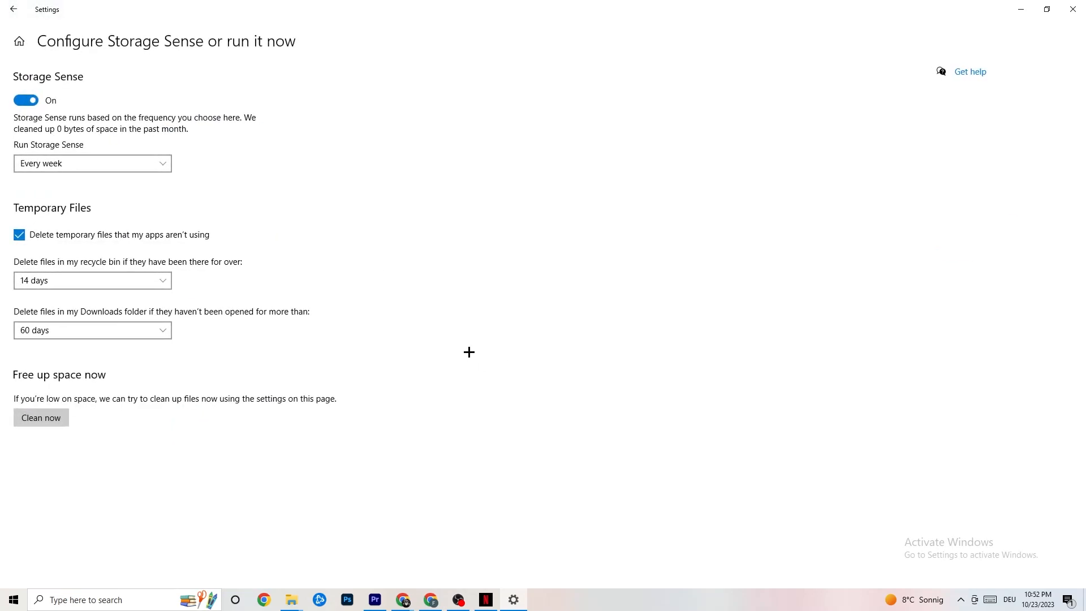
left_click(158, 163)
left_click(316, 273)
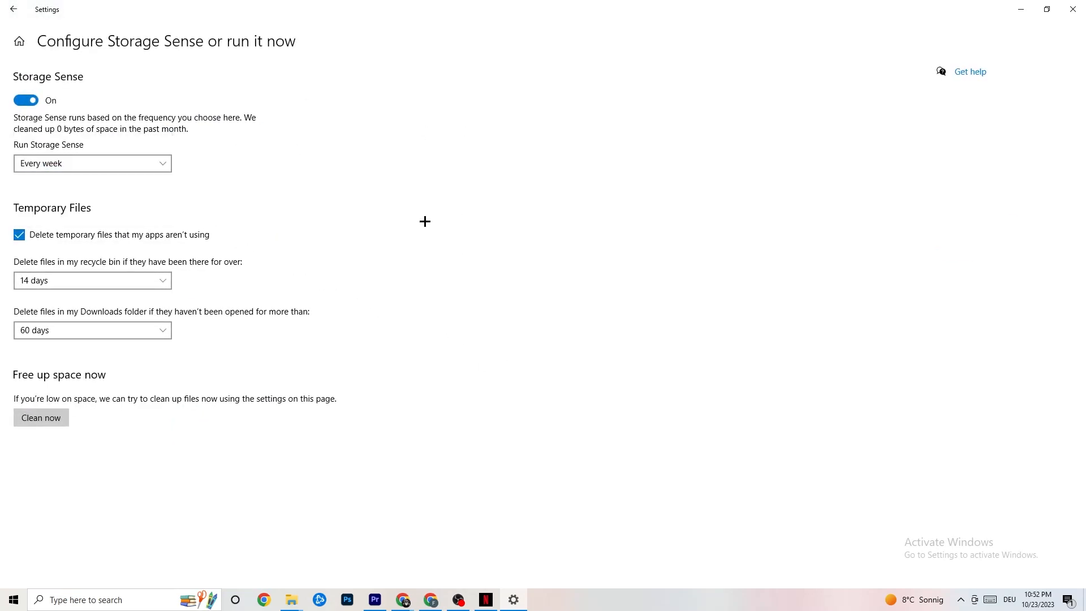
left_click(78, 163)
left_click(77, 98)
left_click(164, 280)
left_click(312, 279)
left_click(13, 9)
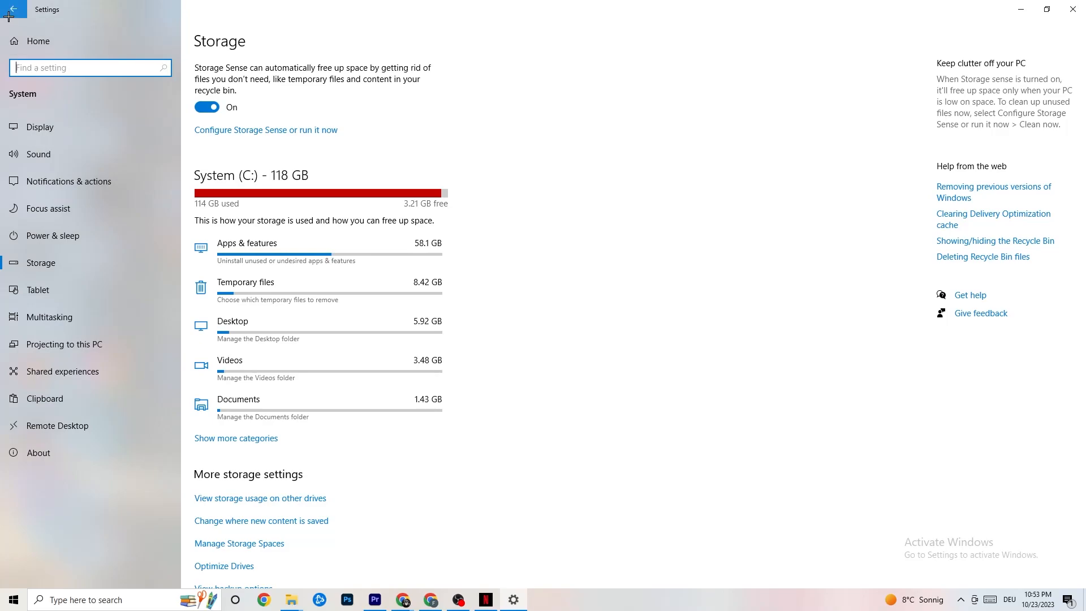
Review the Captures page and the Game Mode page in the Gaming settings.
left_click(13, 9)
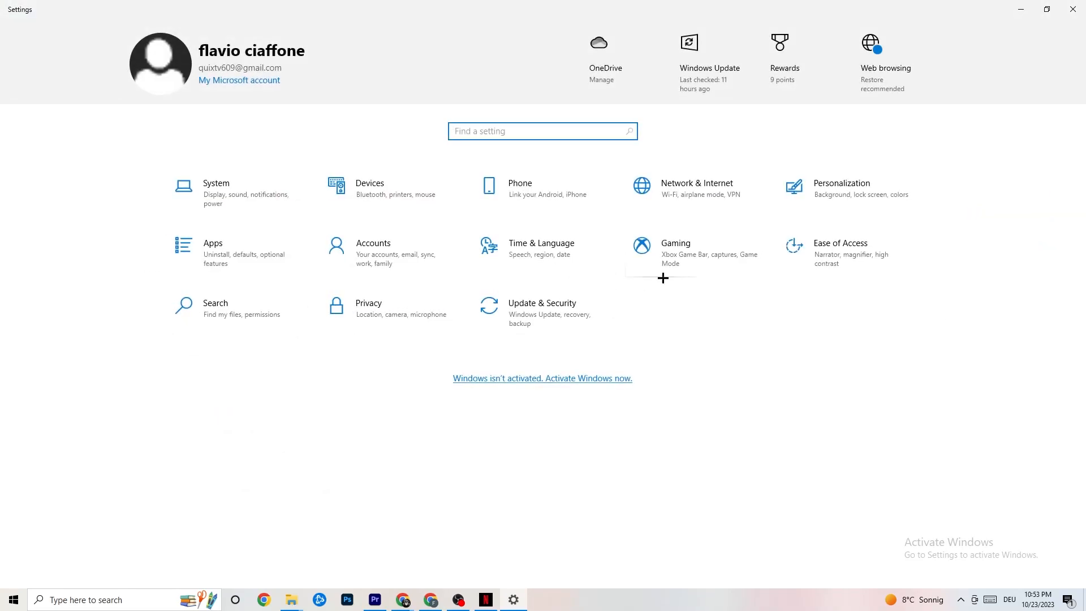
left_click(697, 259)
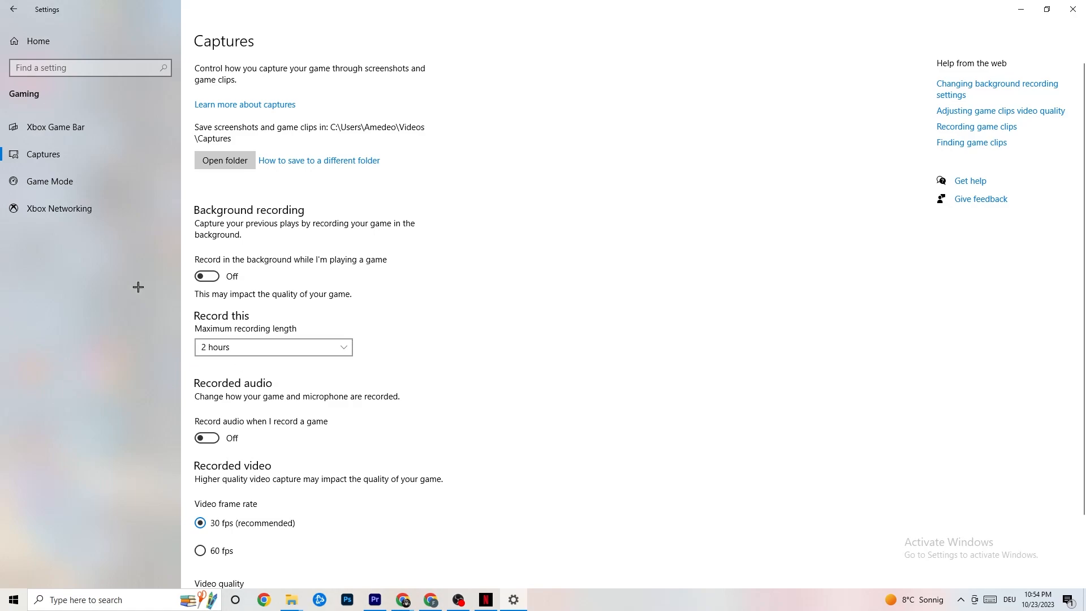
left_click(56, 182)
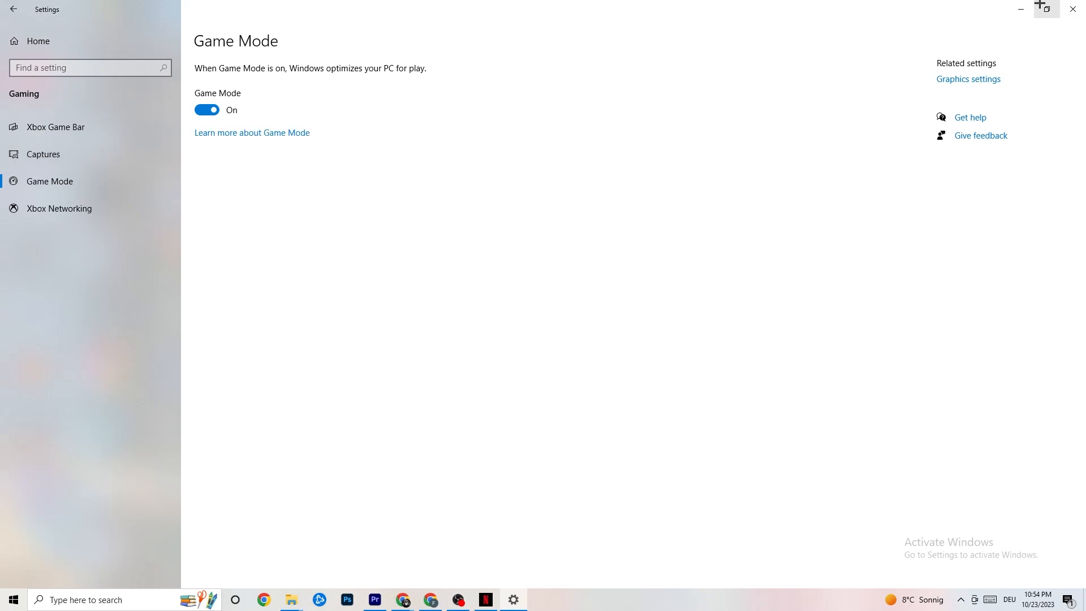
Close Settings and open Task Manager.
left_click(1072, 9)
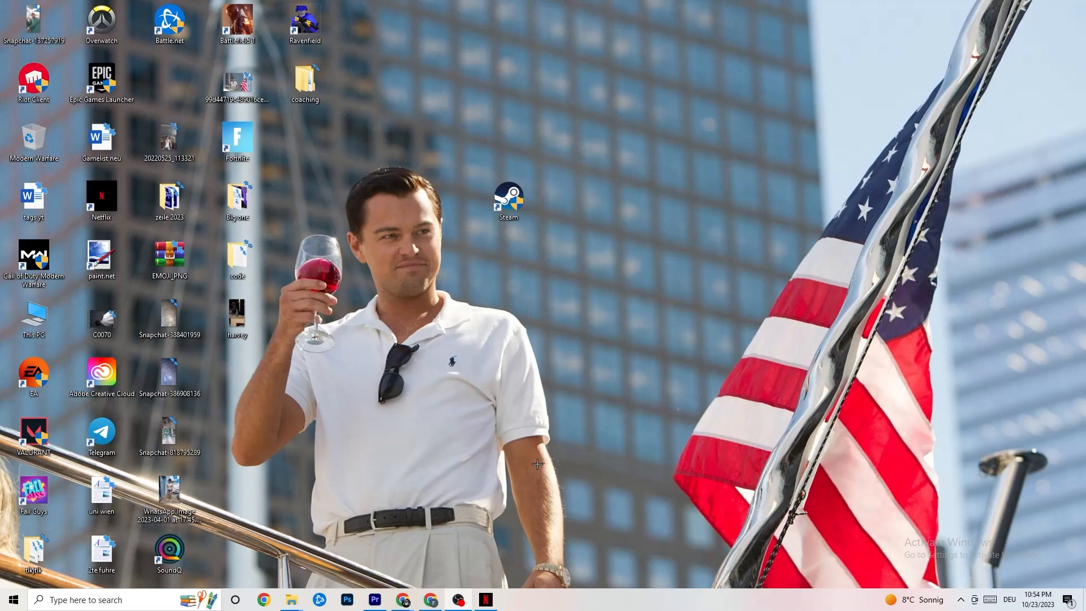
right_click(554, 608)
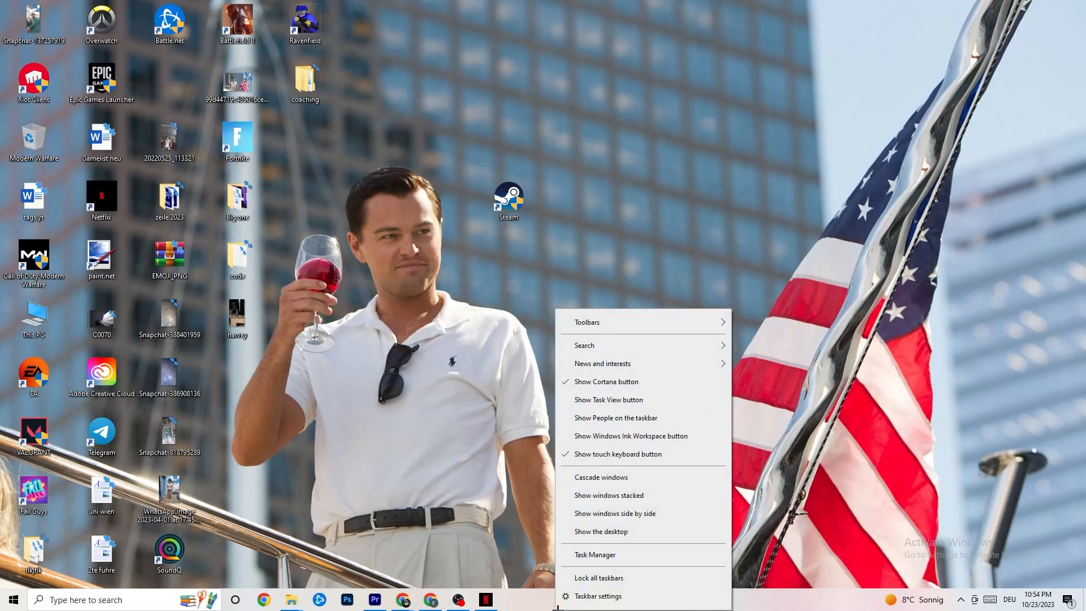
left_click(589, 556)
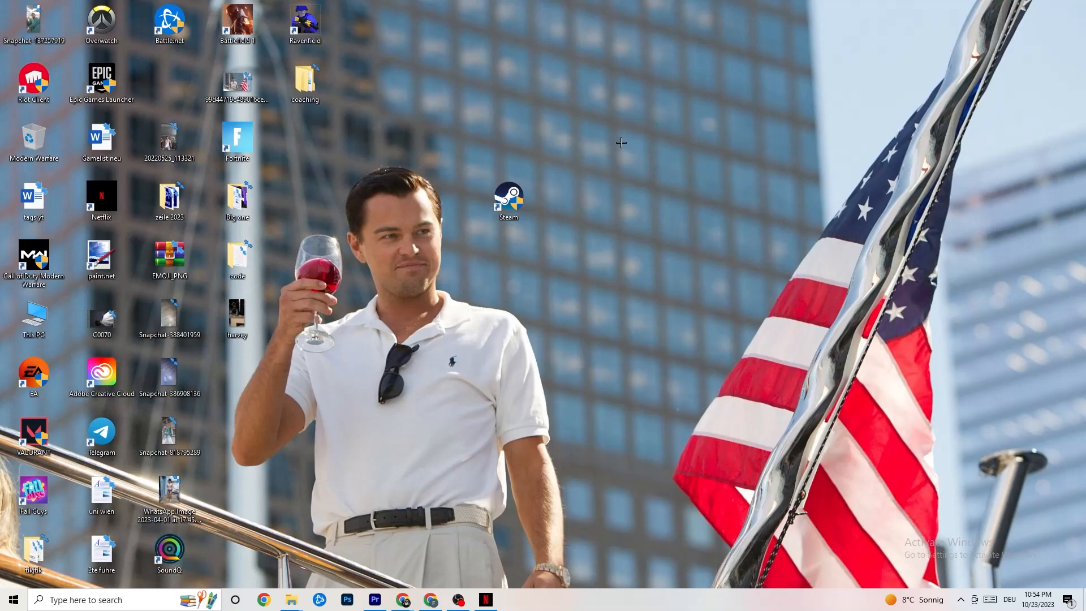
left_click(627, 29)
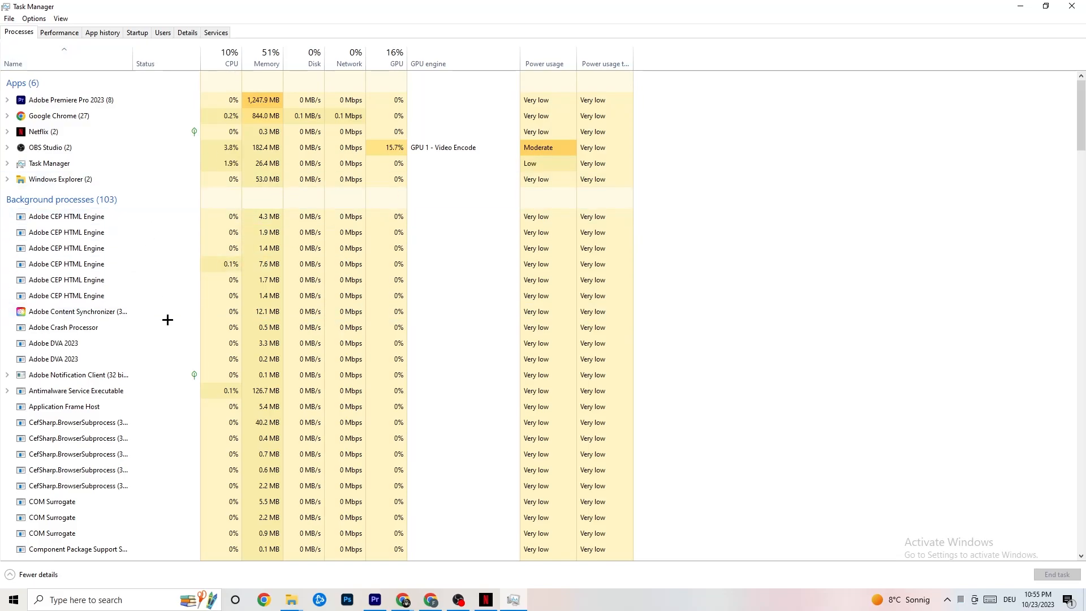
Review the running apps and background processes, and check the available actions for the Netflix process without ending it.
scroll(209, 371, "down", 8)
scroll(210, 378, "up", 8)
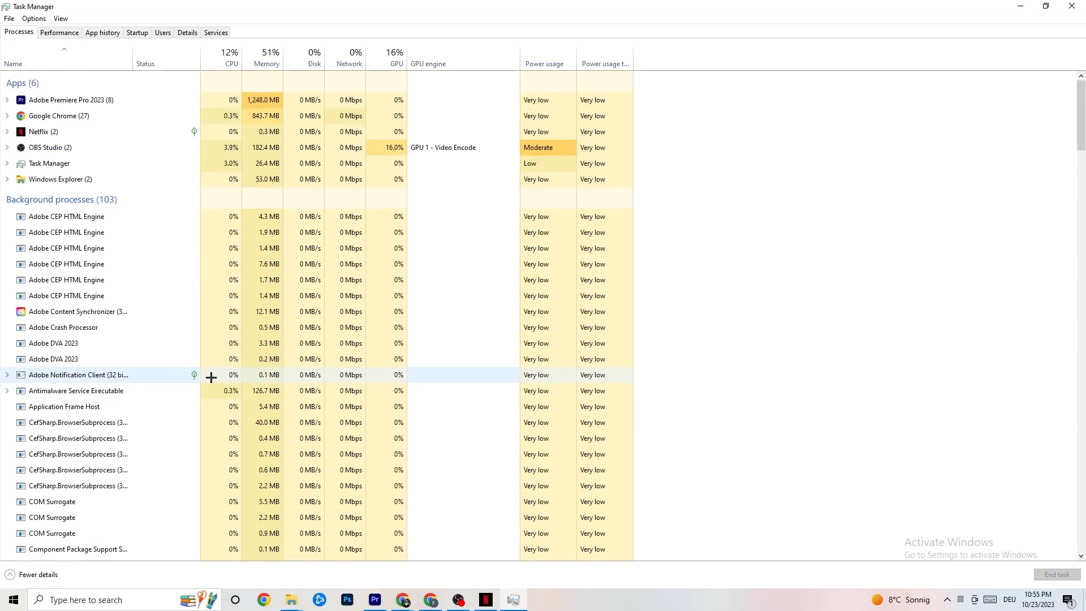
scroll(177, 324, "down", 1)
scroll(103, 279, "up", 1)
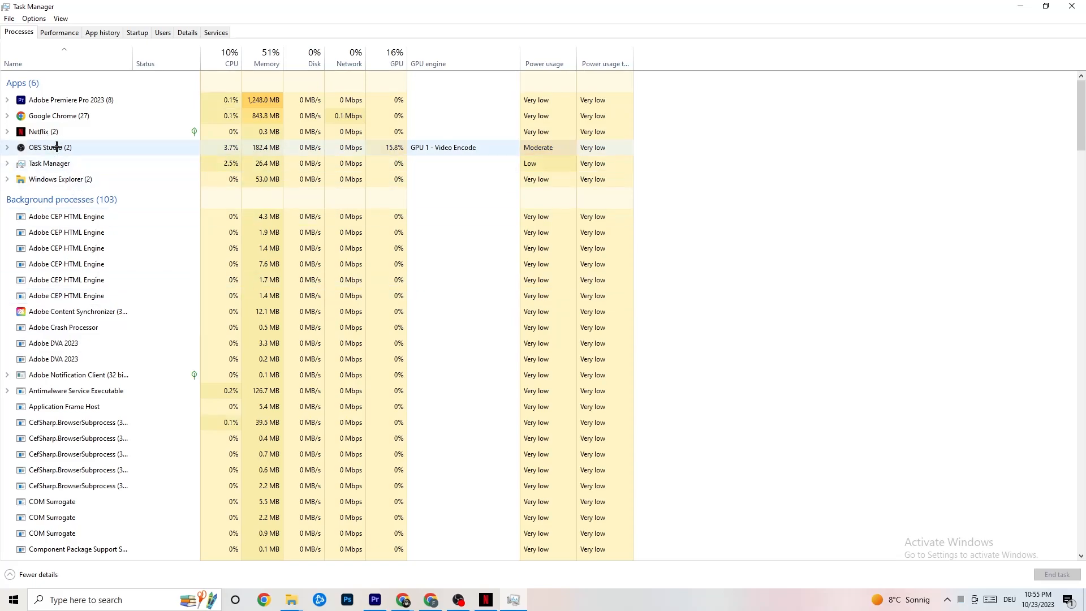
right_click(70, 131)
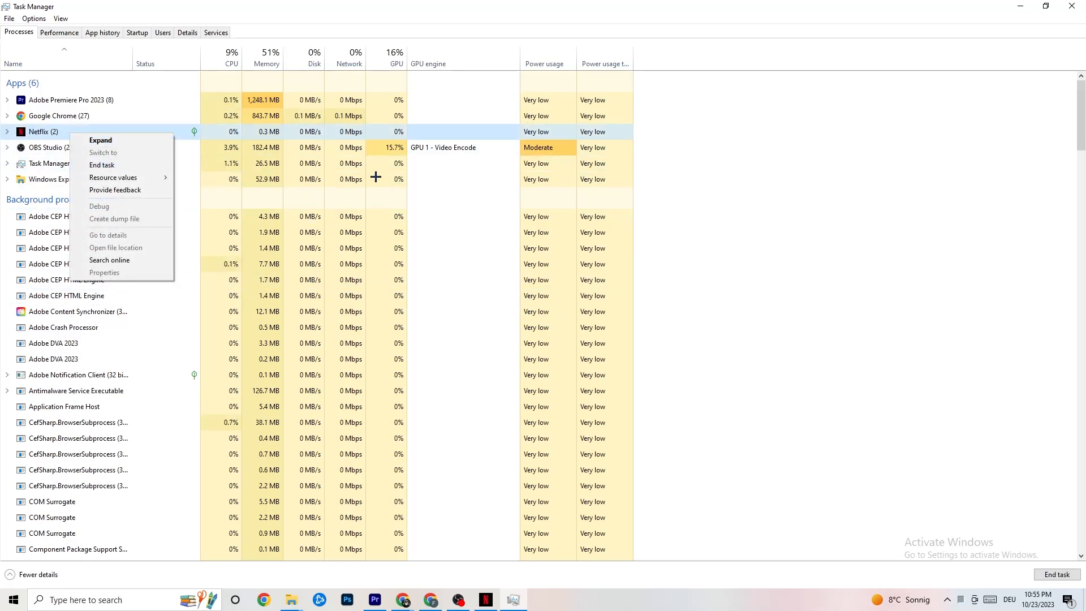
left_click(751, 272)
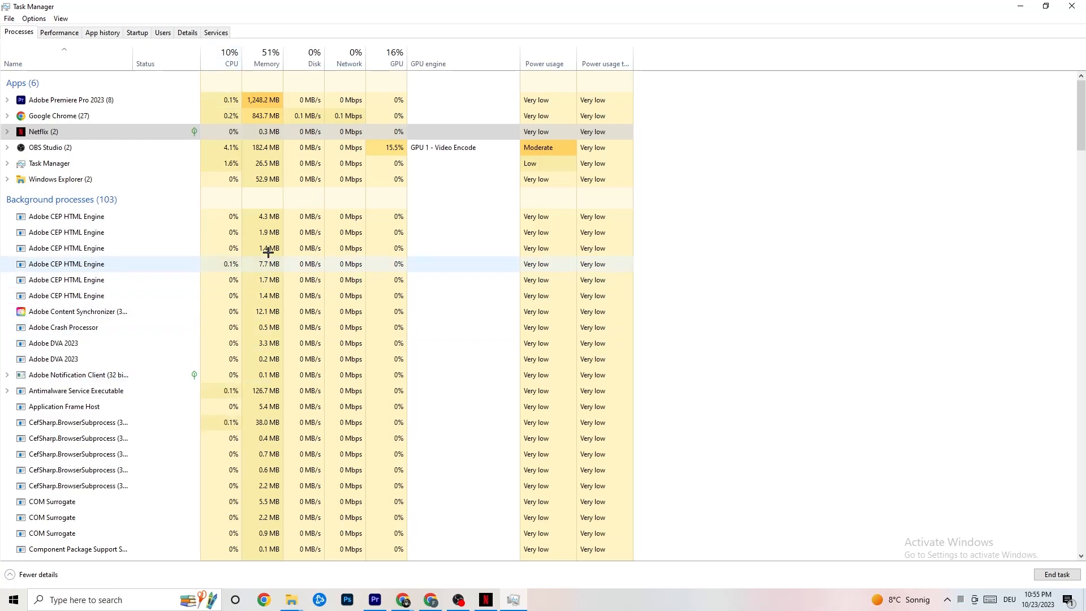
Inspect the priority options for the Adobe Premiere Pro process in Task Manager's detailed process list.
left_click(180, 33)
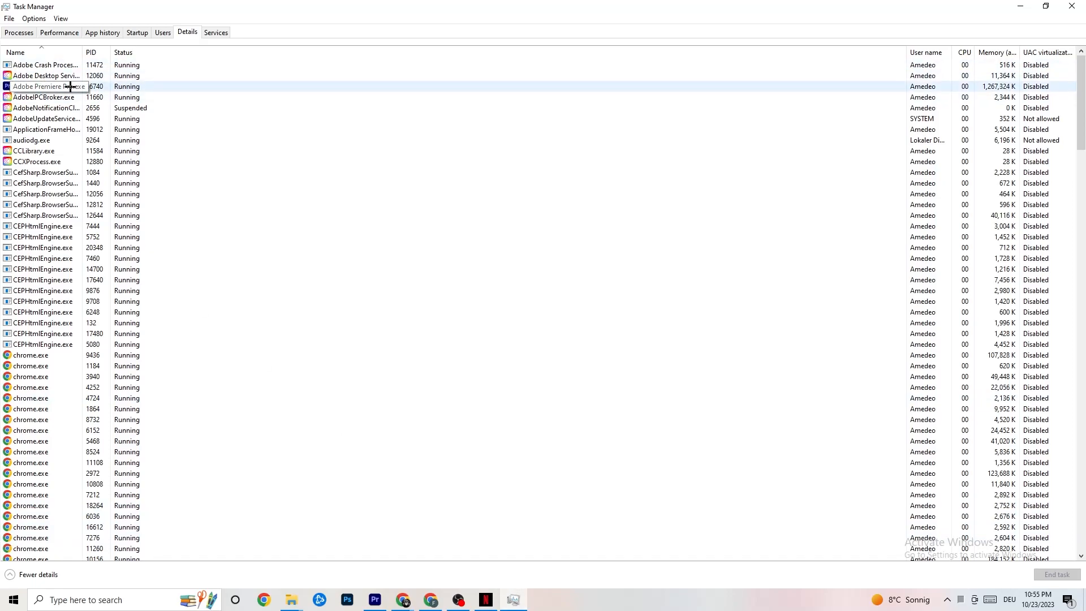
right_click(106, 89)
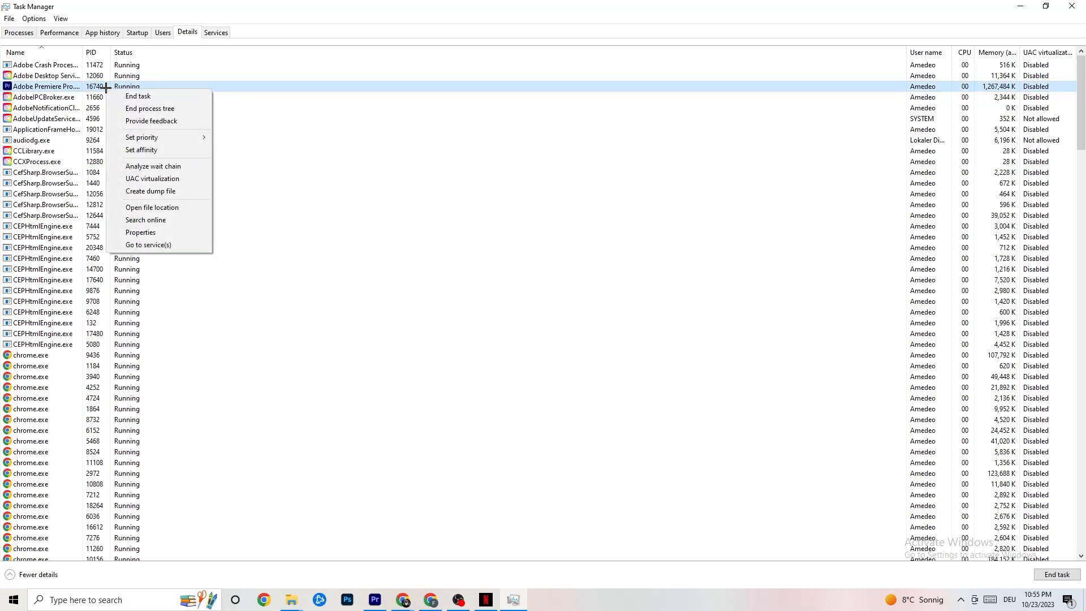
mouse_move(167, 137)
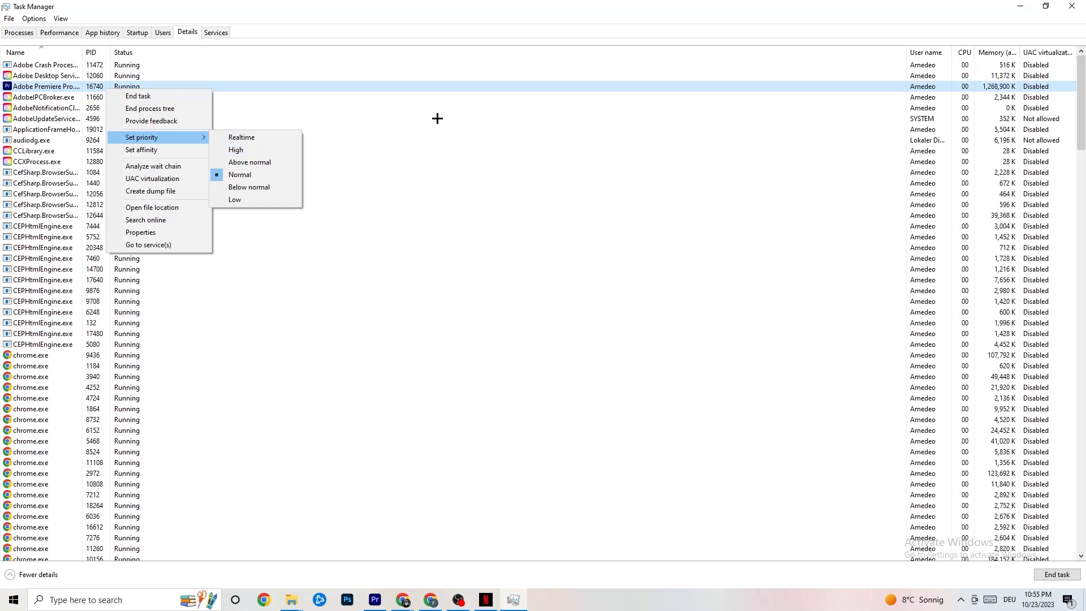
left_click(181, 138)
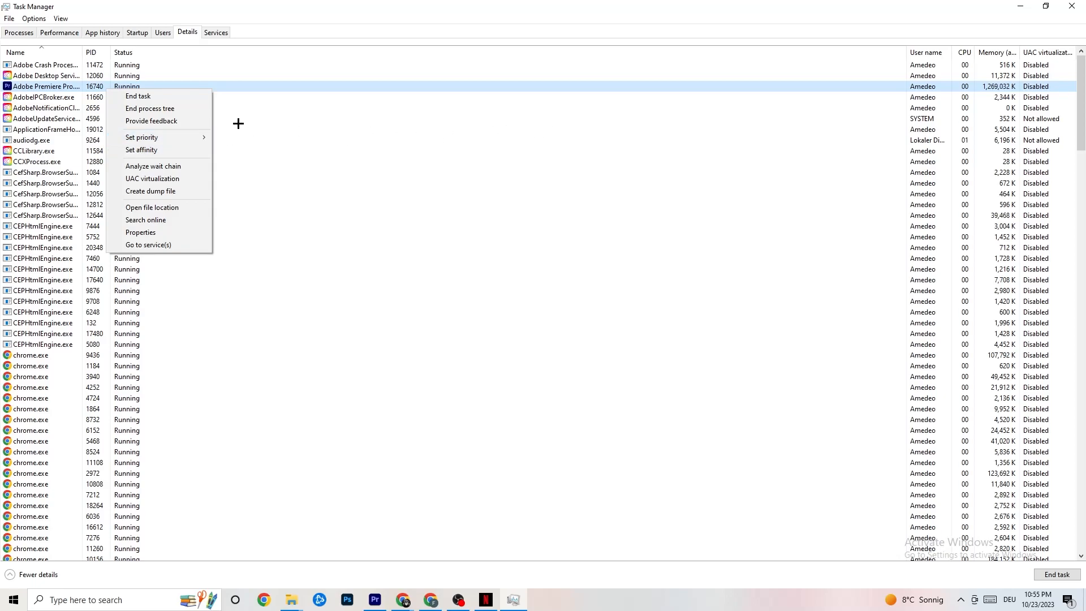
Review the startup programs, check the available actions for Google Drive and Pivot Software Support Application, and close Task Manager.
left_click(137, 33)
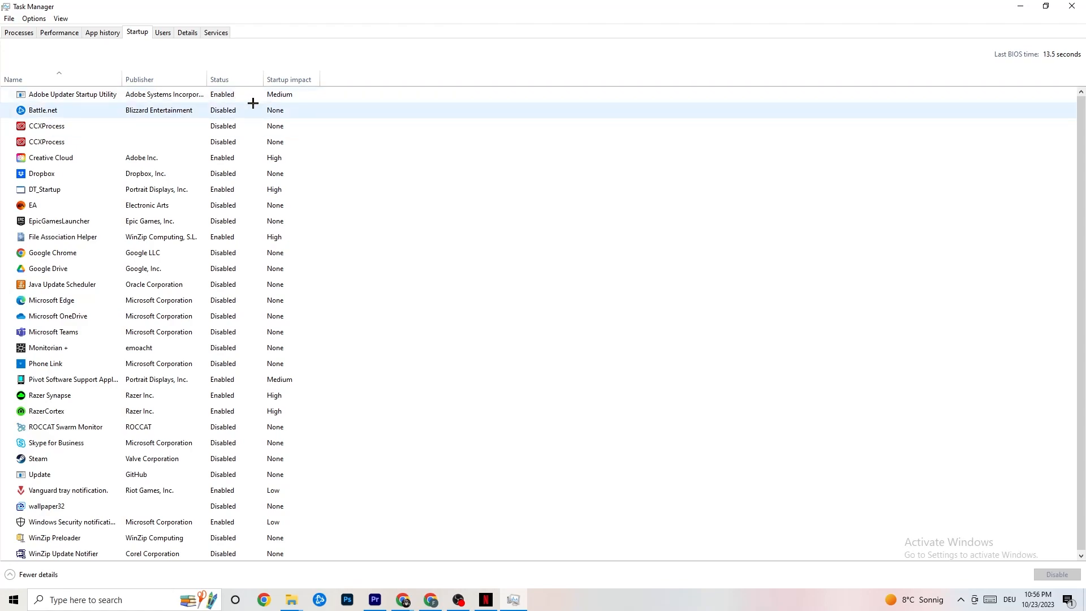
right_click(155, 269)
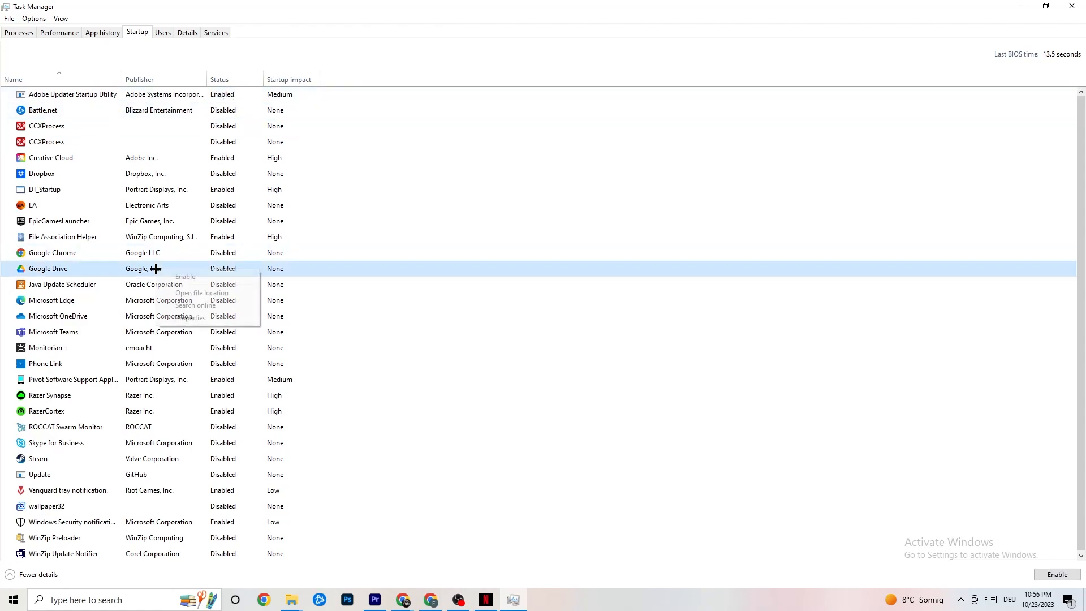
right_click(215, 380)
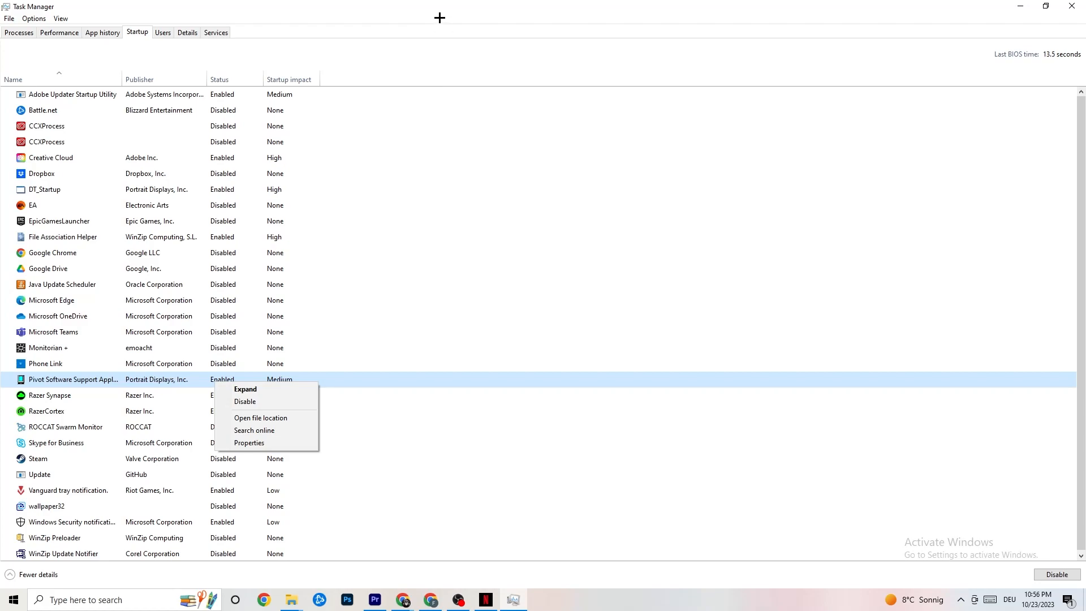
left_click(439, 17)
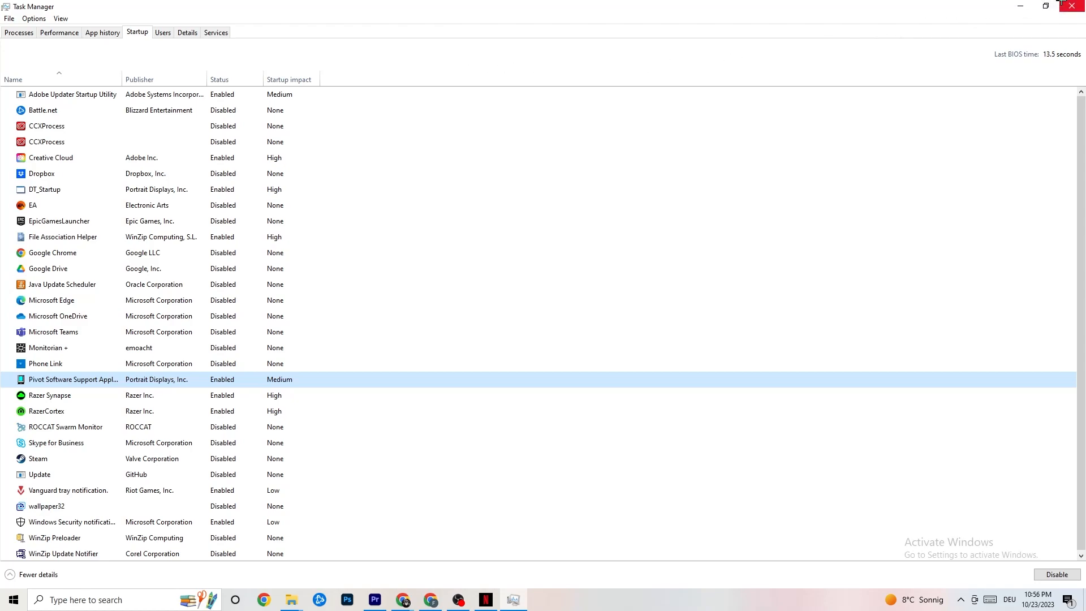
left_click(1072, 6)
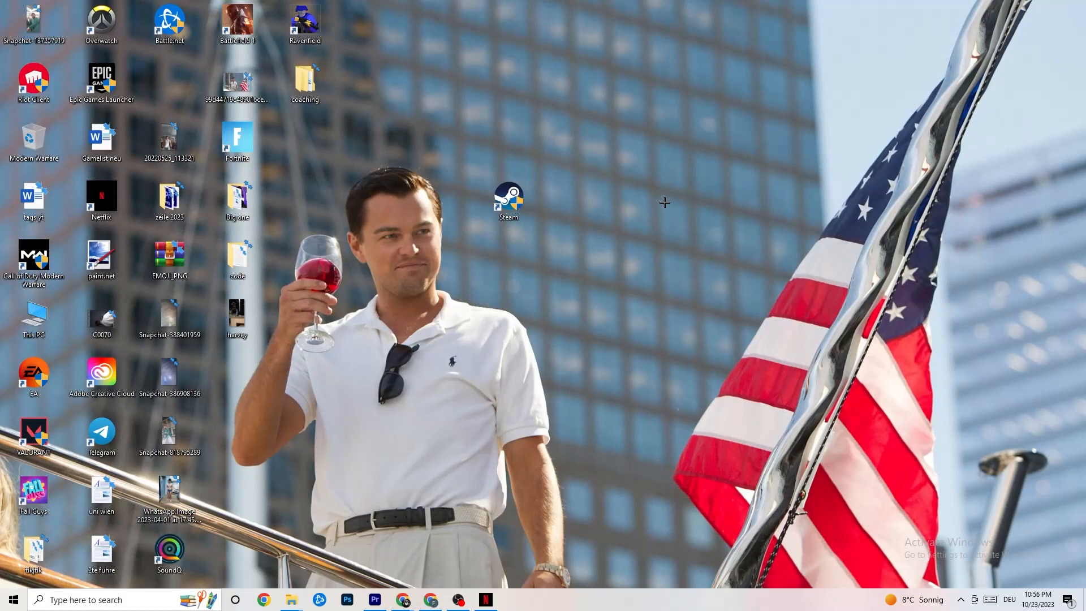